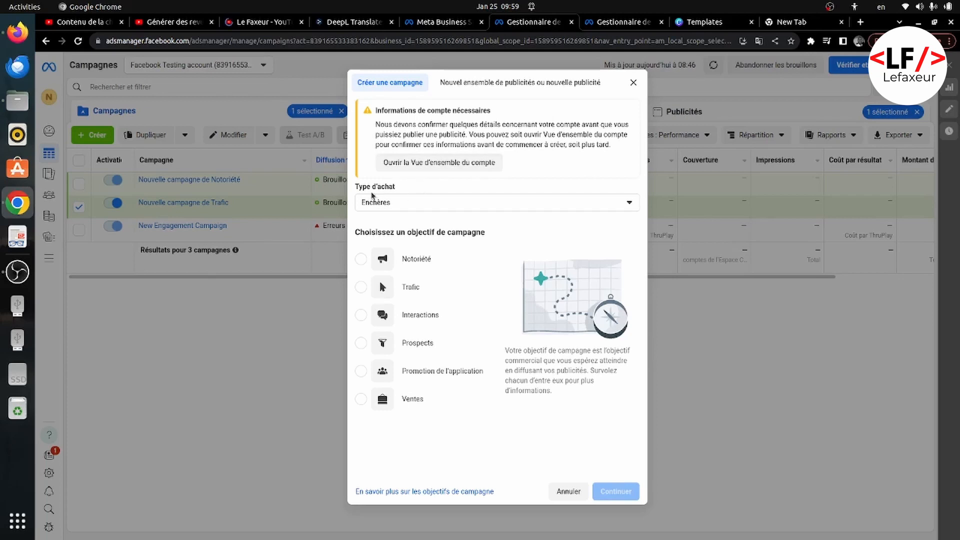
# Step: View the campaign objectives offered for the Réservation buying type, and return the buying type to Enchères
pyautogui.moveTo(356, 186); pyautogui.dragTo(614, 202)
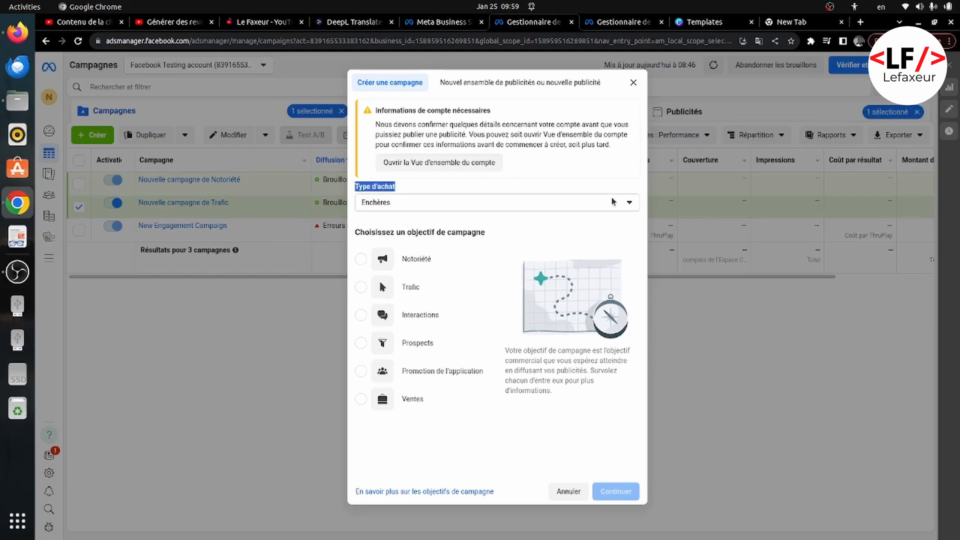
pyautogui.click(613, 202)
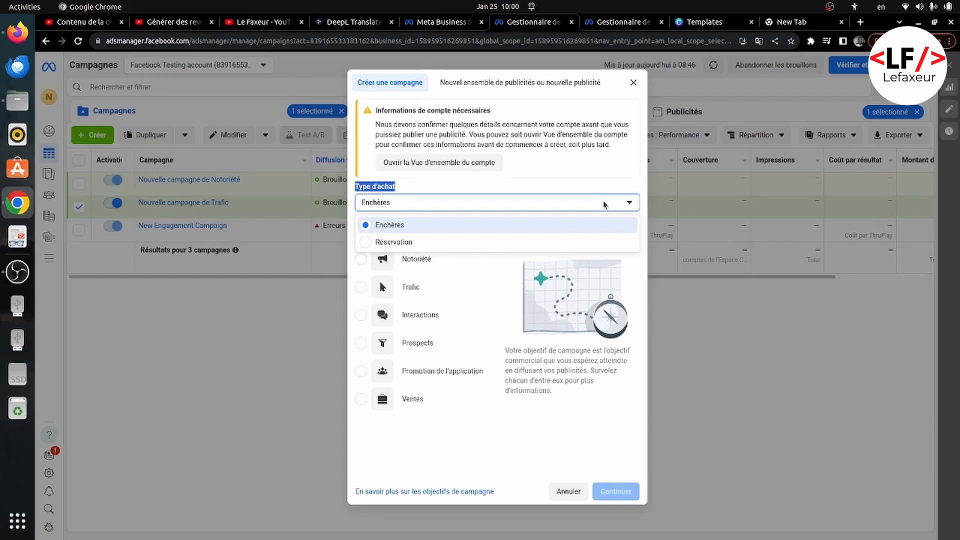
pyautogui.click(409, 243)
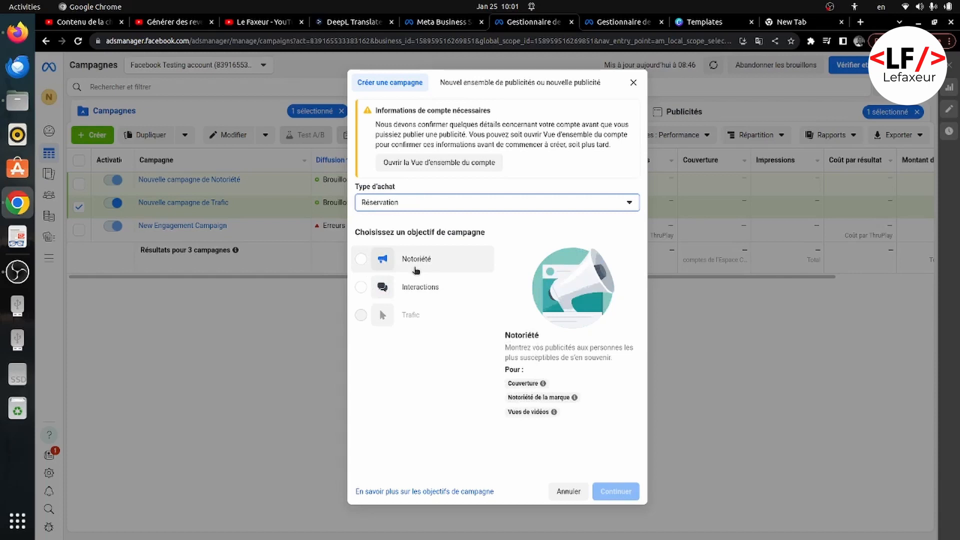
pyautogui.click(469, 203)
pyautogui.click(456, 226)
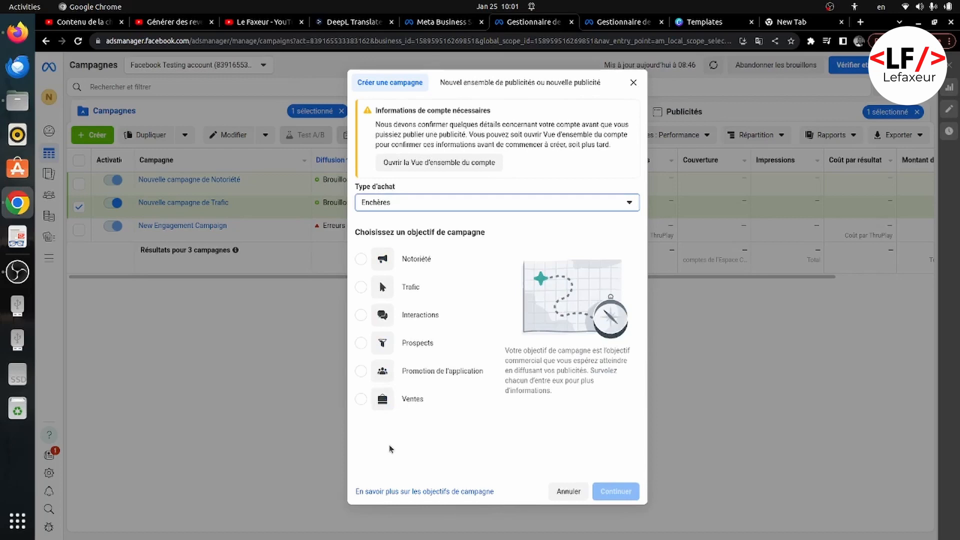
# Step: In the other Ads Manager tab, base the Notoriété ad set's reservation estimate on Couverture and set the reach to 1 458 623
pyautogui.click(609, 21)
pyautogui.scroll(9, 494, 292)
pyautogui.scroll(-1, 495, 293)
pyautogui.scroll(1, 496, 293)
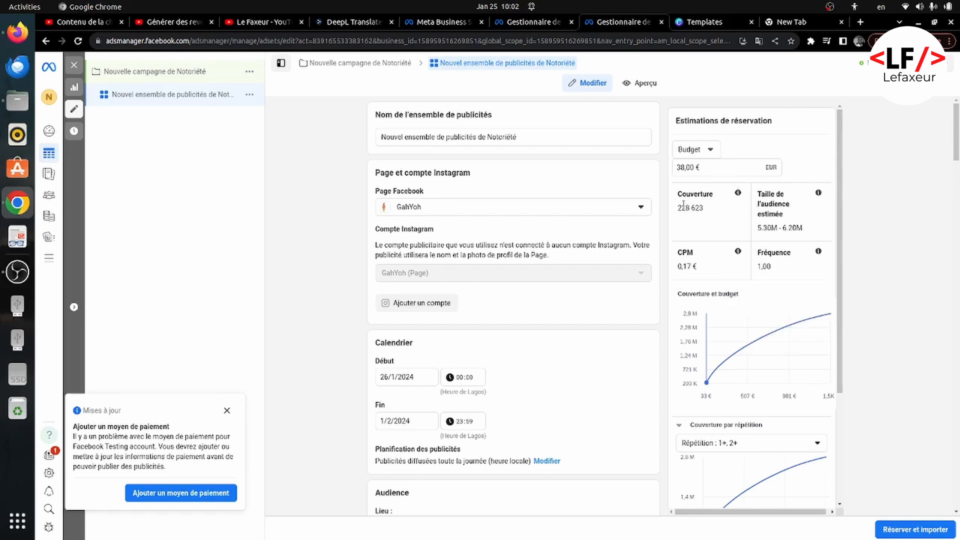
pyautogui.moveTo(679, 210); pyautogui.dragTo(703, 209)
pyautogui.click(710, 149)
pyautogui.click(710, 189)
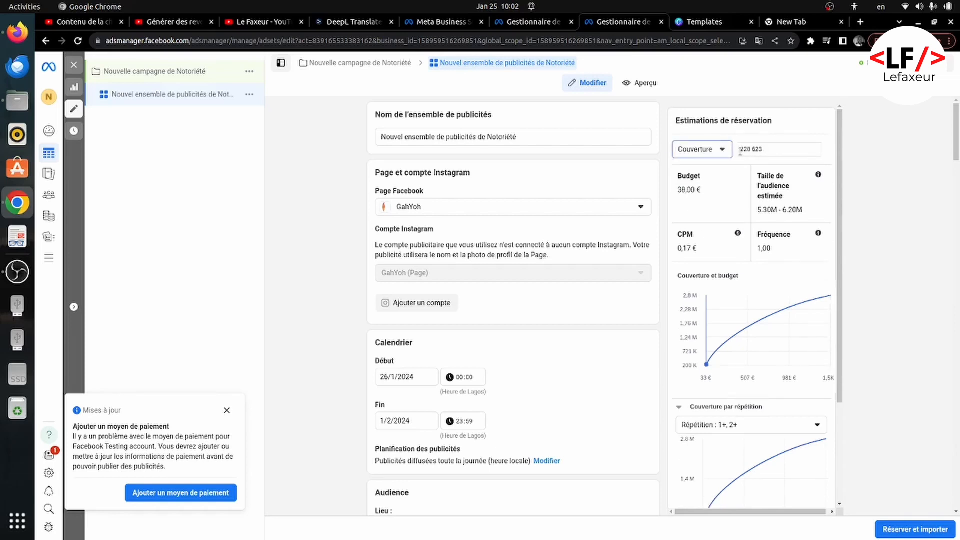
pyautogui.moveTo(747, 150); pyautogui.dragTo(730, 152)
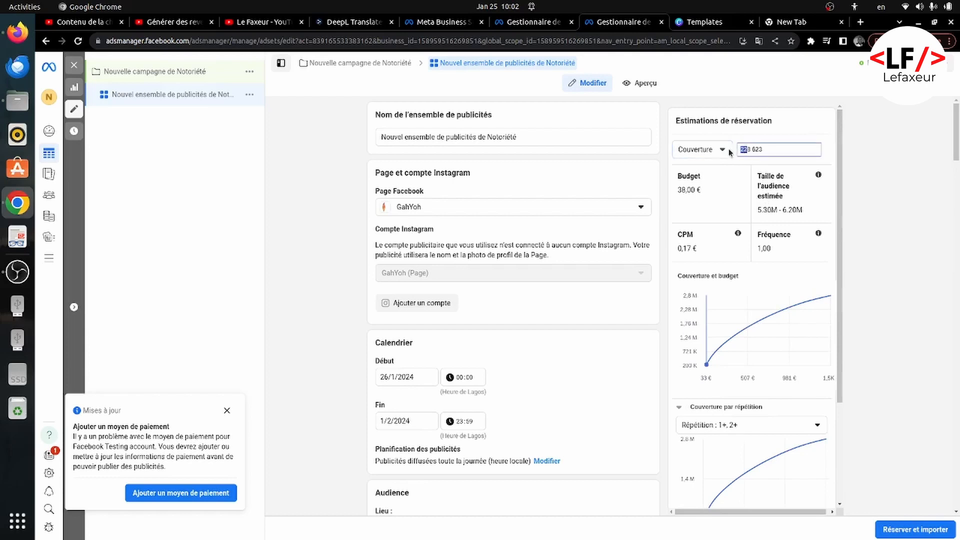
pyautogui.write('45')
pyautogui.write('1')
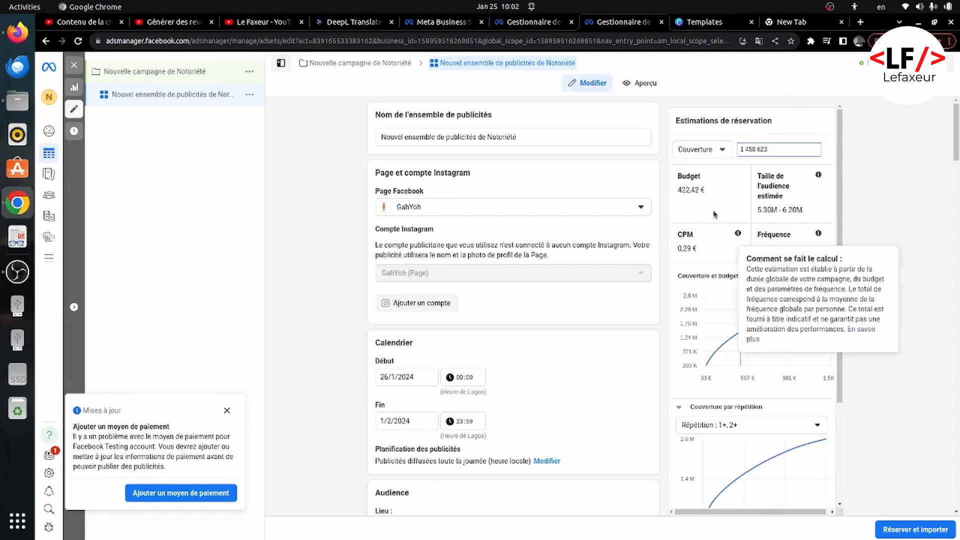
# Step: Examine the reservation estimates, comparing the entered reach with the resulting budget and CPM
pyautogui.moveTo(706, 190); pyautogui.dragTo(675, 194)
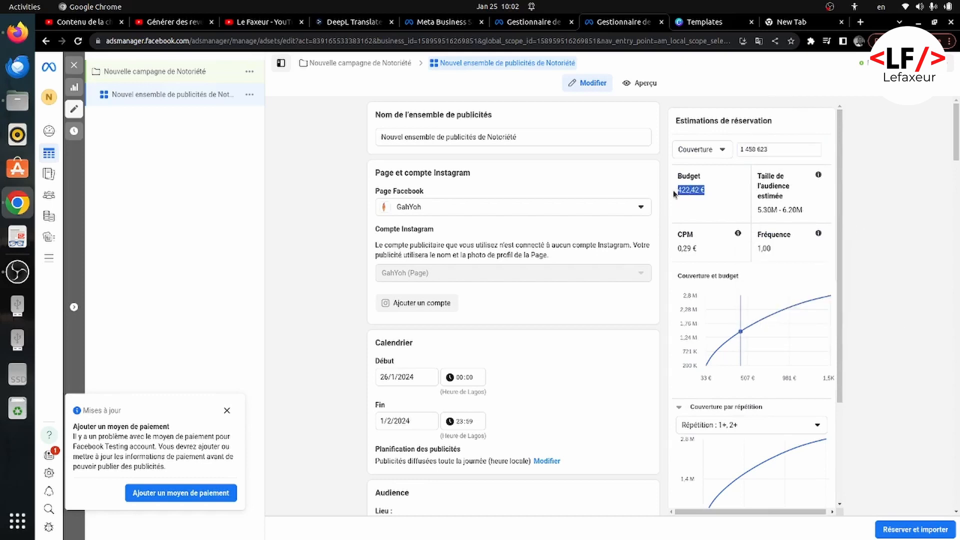
pyautogui.moveTo(782, 147); pyautogui.dragTo(737, 145)
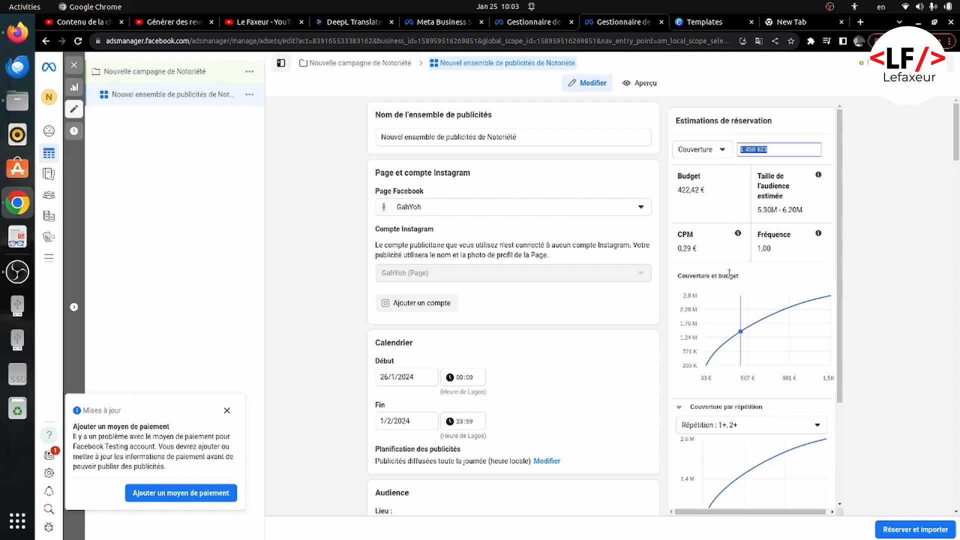
pyautogui.click(789, 150)
pyautogui.moveTo(790, 150); pyautogui.dragTo(665, 150)
pyautogui.moveTo(679, 195); pyautogui.dragTo(729, 189)
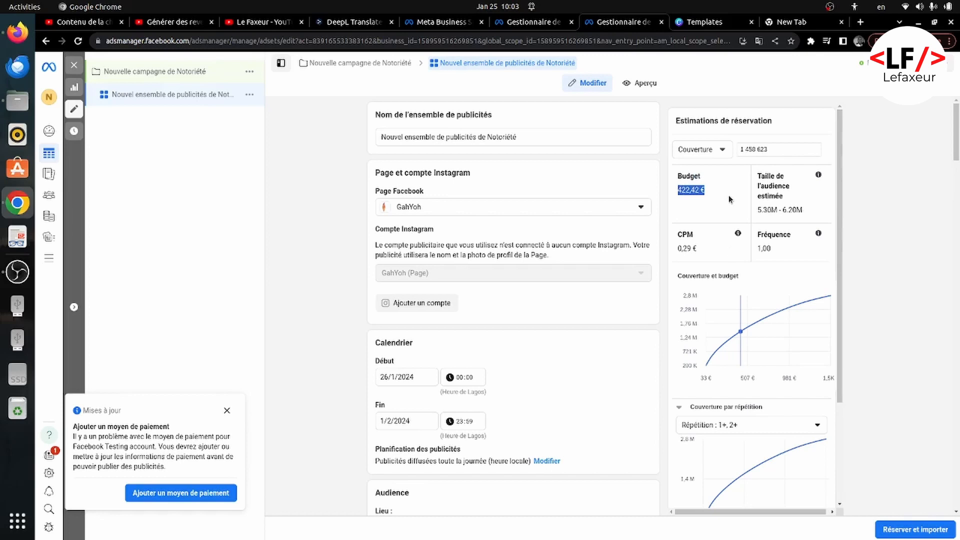
pyautogui.click(679, 257)
pyautogui.click(711, 248)
pyautogui.moveTo(711, 243); pyautogui.dragTo(676, 234)
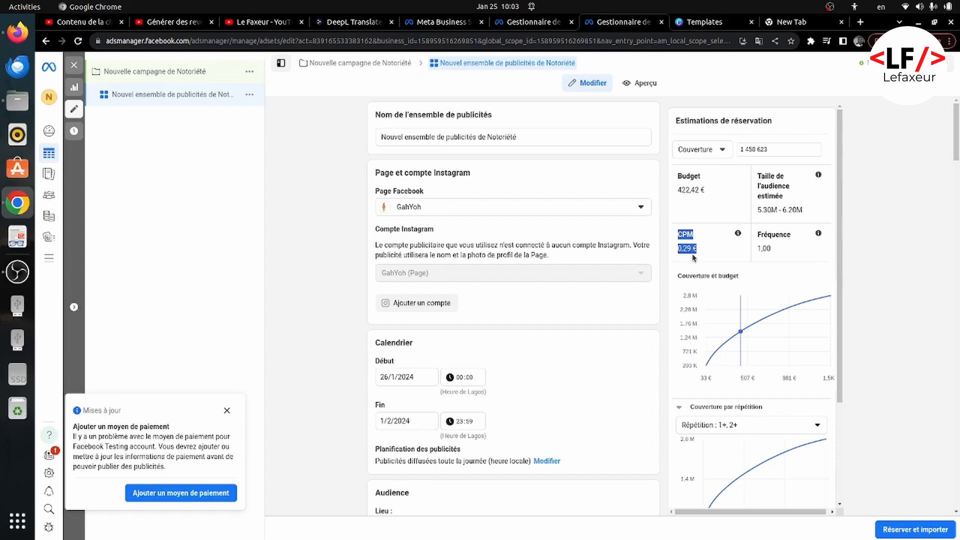
pyautogui.click(716, 248)
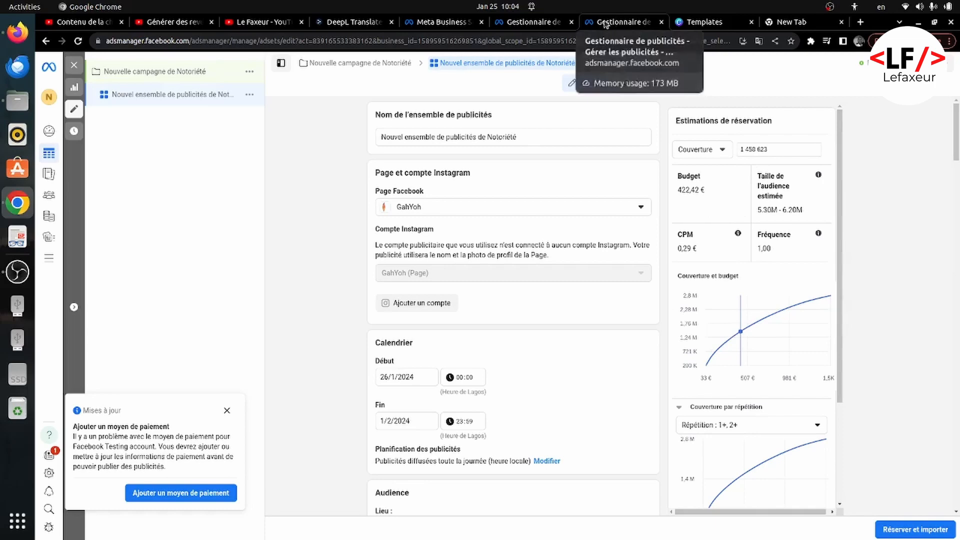
# Step: Back in the campaign creation tab, create an Enchères campaign with the Trafic objective and the manual configuration
pyautogui.click(529, 22)
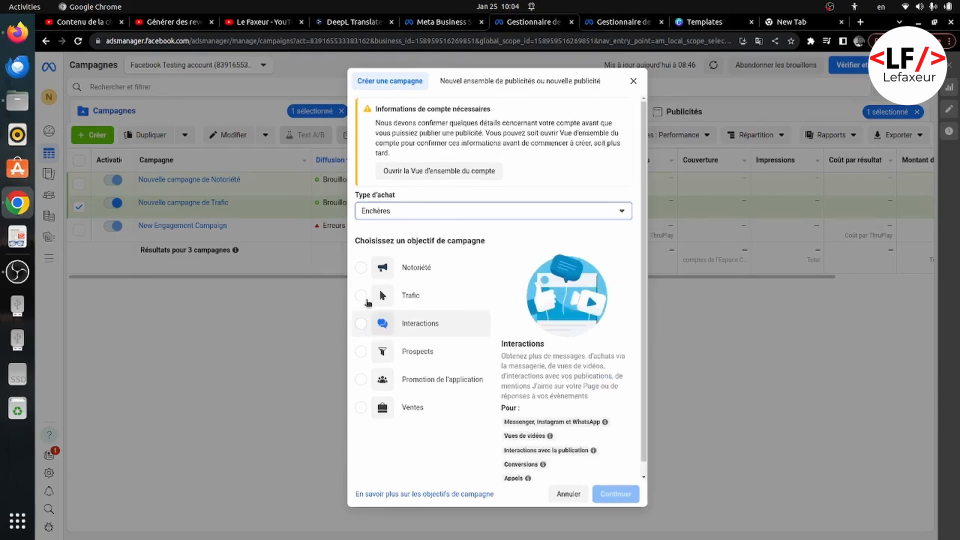
pyautogui.click(361, 288)
pyautogui.click(609, 495)
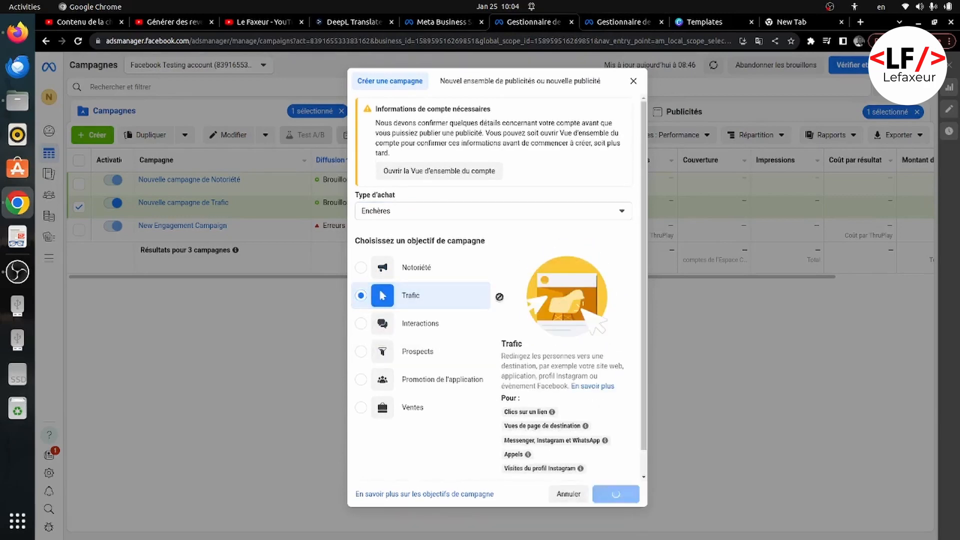
pyautogui.click(461, 310)
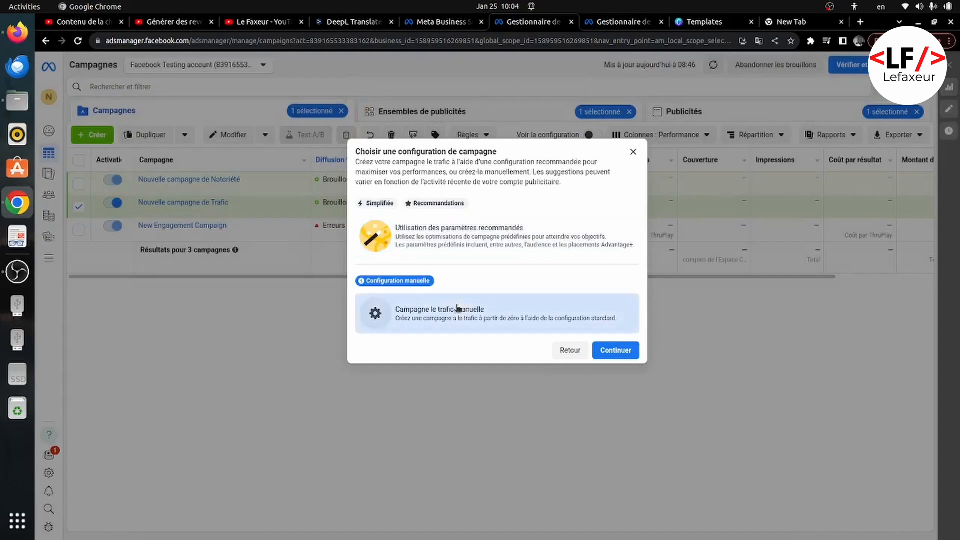
pyautogui.click(612, 351)
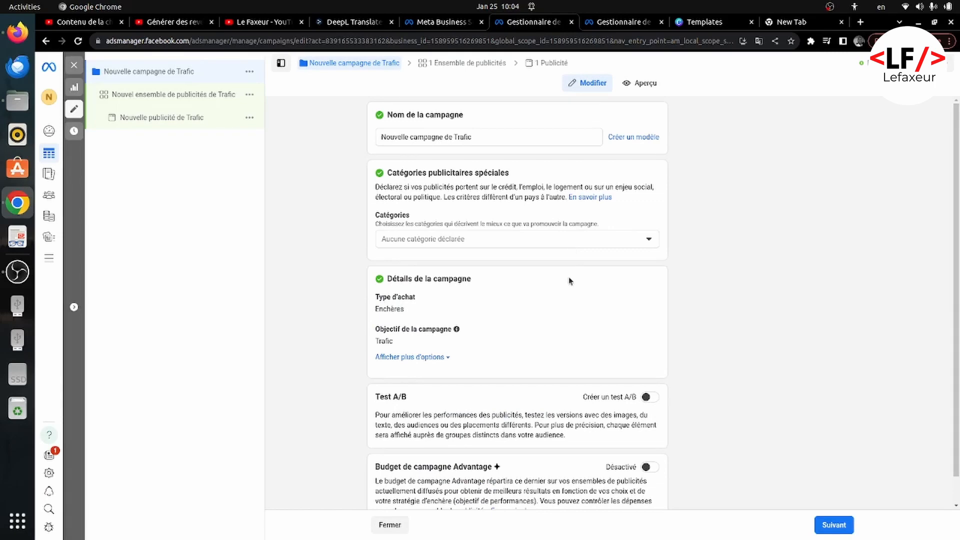
# Step: Turn on the Advantage campaign budget and enable budget increases during specific periods
pyautogui.scroll(-1, 570, 281)
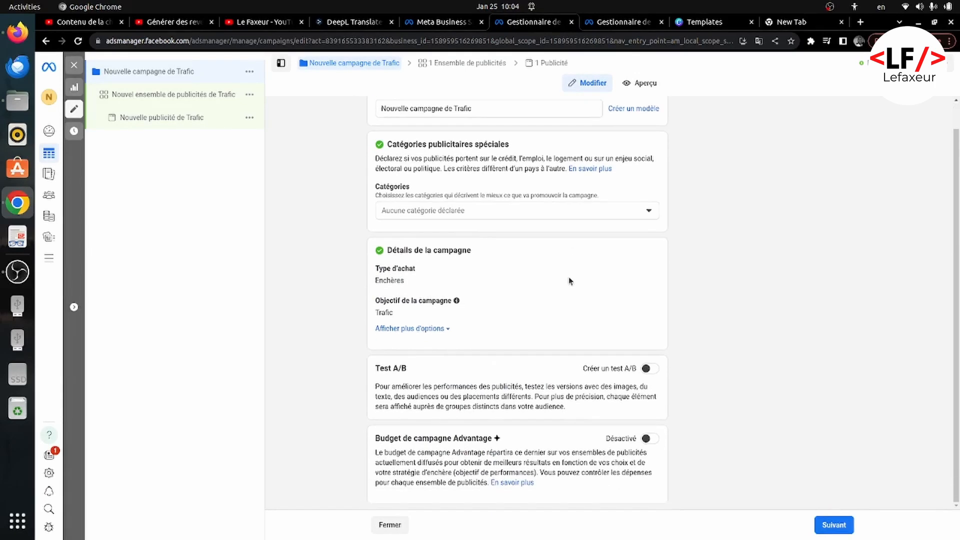
pyautogui.click(649, 438)
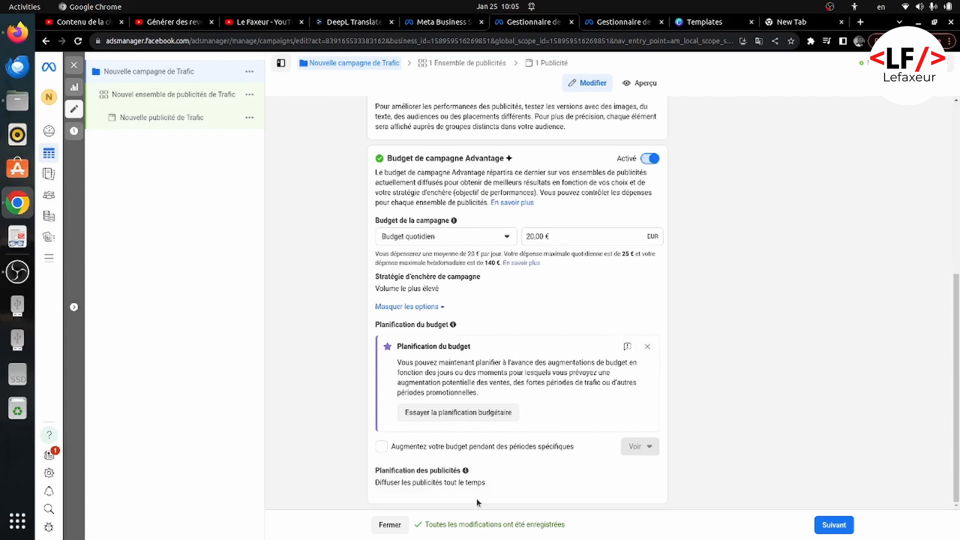
pyautogui.click(382, 446)
pyautogui.scroll(-5, 600, 451)
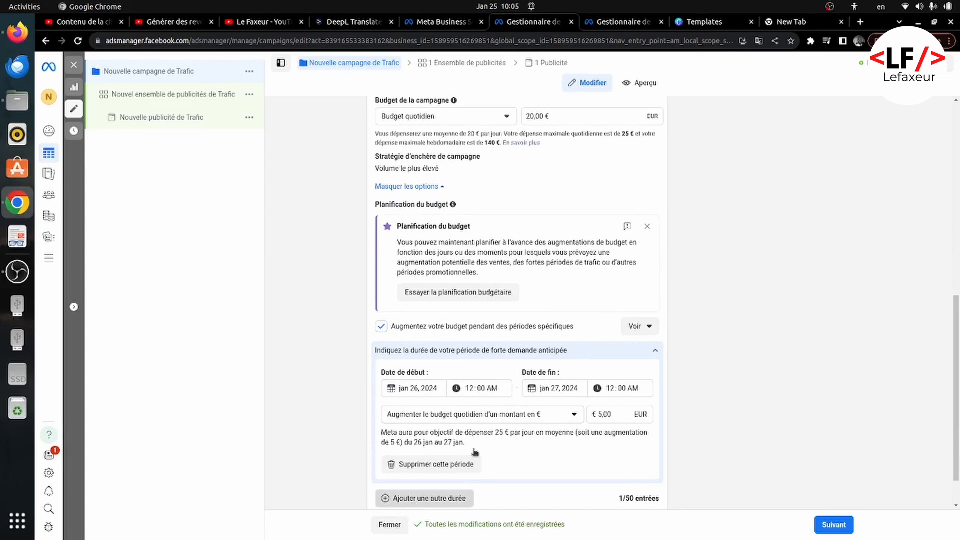
# Step: Add a second and a third high-demand period, setting the second period's daily budget increase to 4 €
pyautogui.click(413, 499)
pyautogui.scroll(-6, 515, 360)
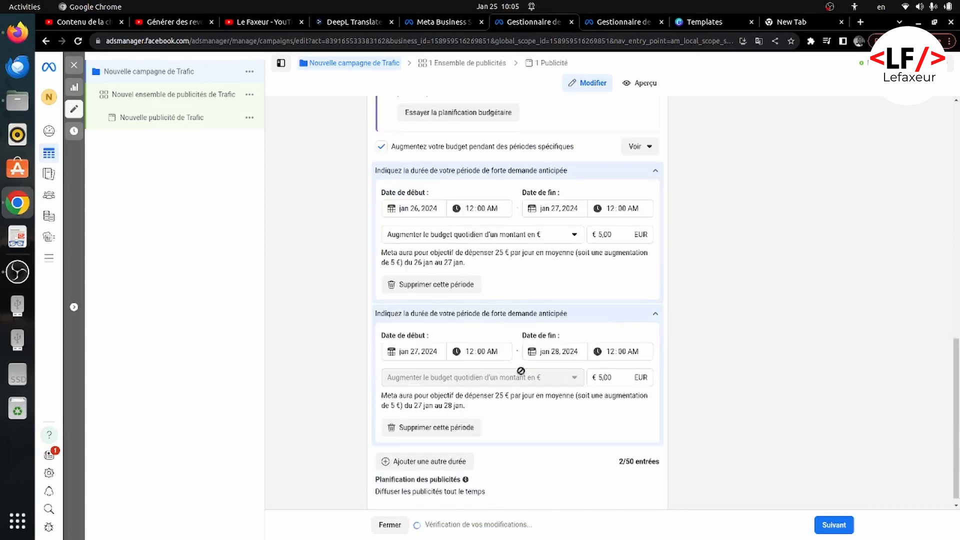
pyautogui.click(603, 378)
pyautogui.write('9')
pyautogui.press('BackSpace')
pyautogui.write('4')
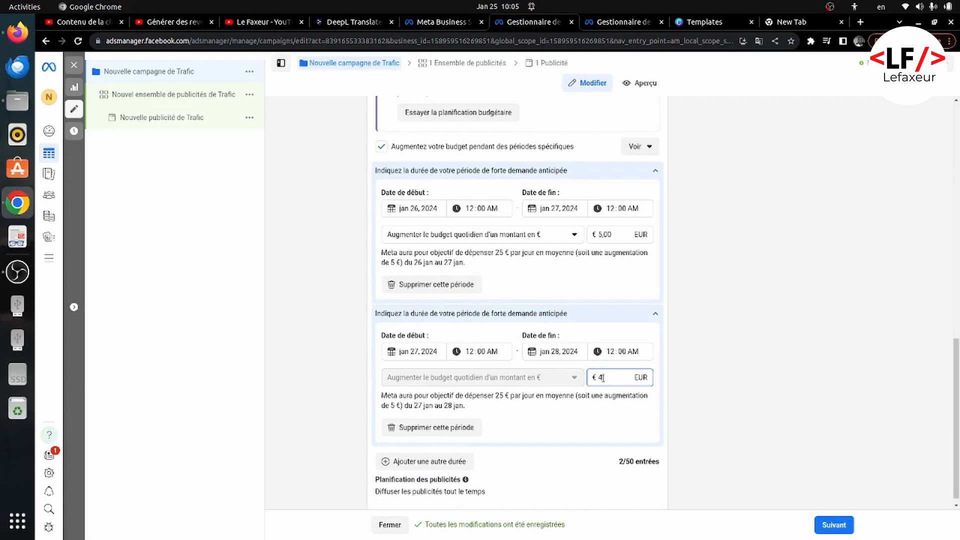
pyautogui.click(710, 393)
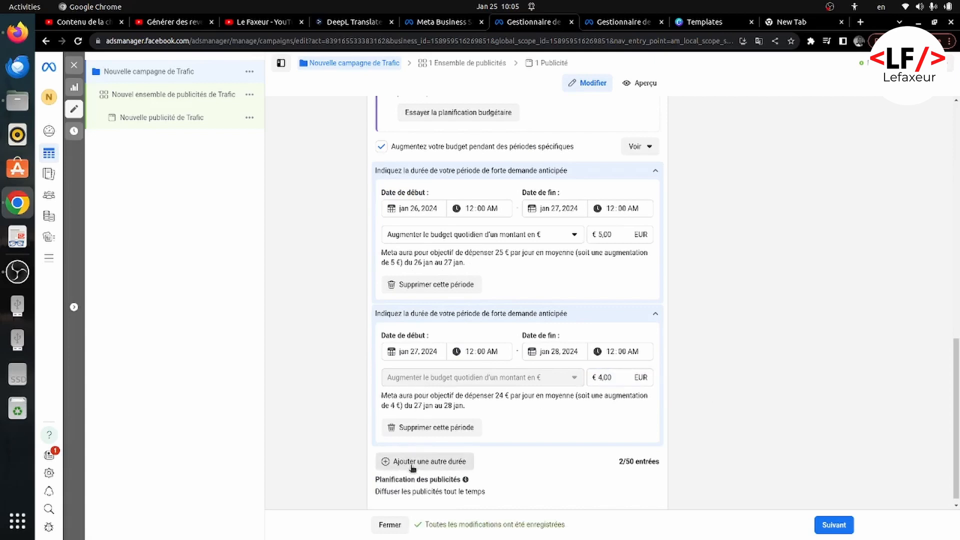
pyautogui.click(410, 462)
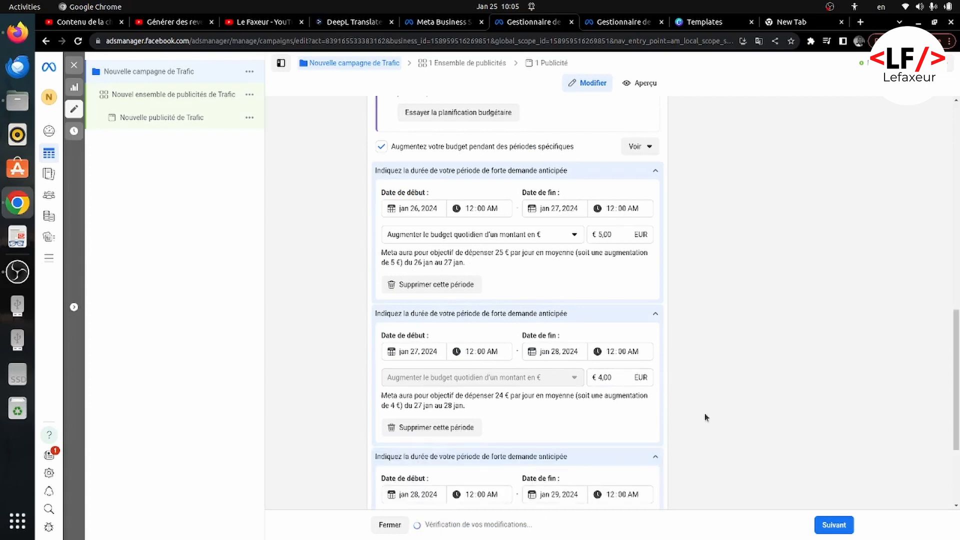
pyautogui.scroll(-3, 705, 413)
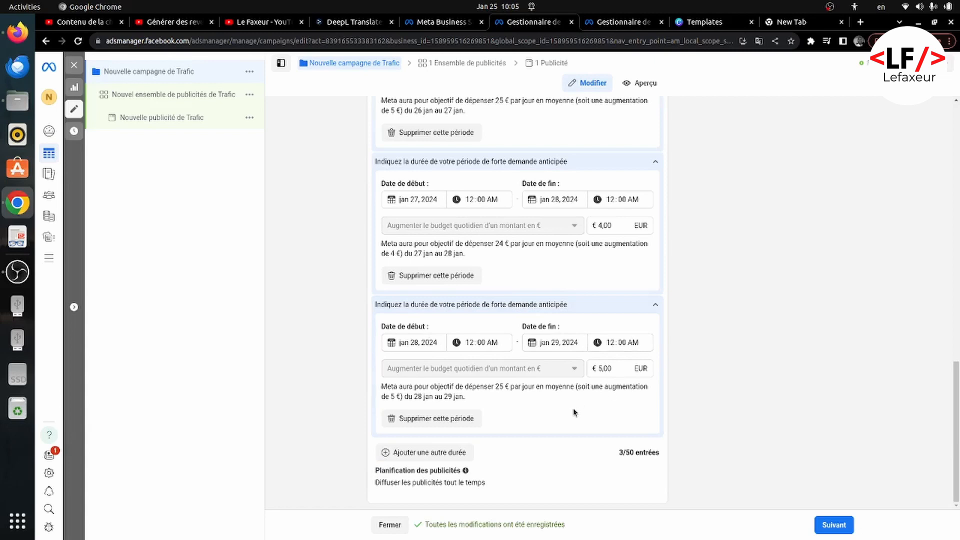
# Step: Examine the start and end time fields of the second high-demand period
pyautogui.click(470, 195)
pyautogui.click(630, 198)
pyautogui.click(473, 199)
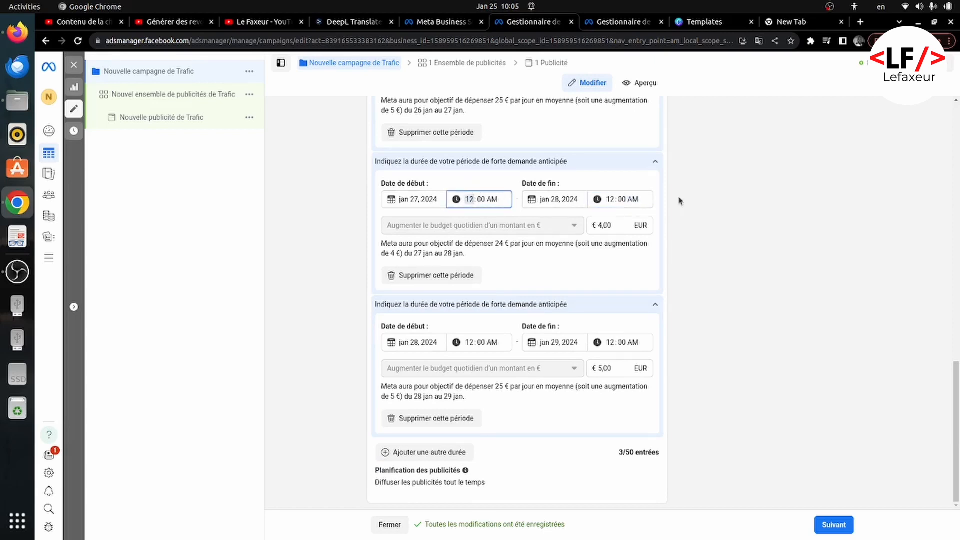